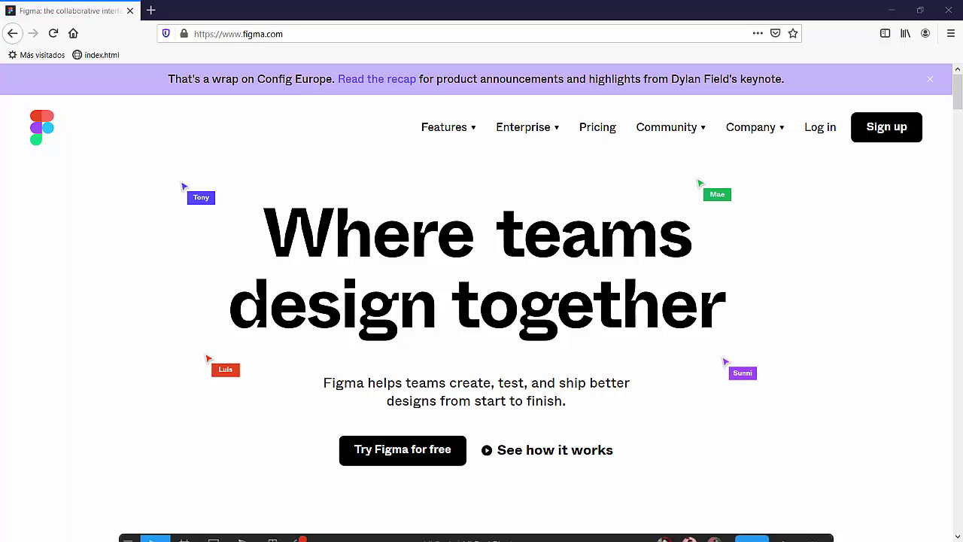
Look over Figma's pricing page in Firefox, then close the browser.
left_click(594, 126)
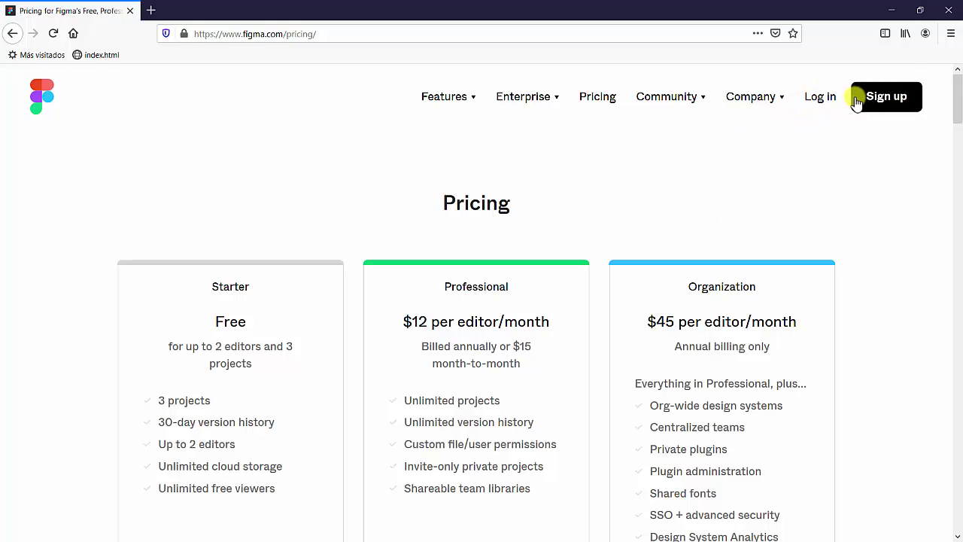
left_click(948, 13)
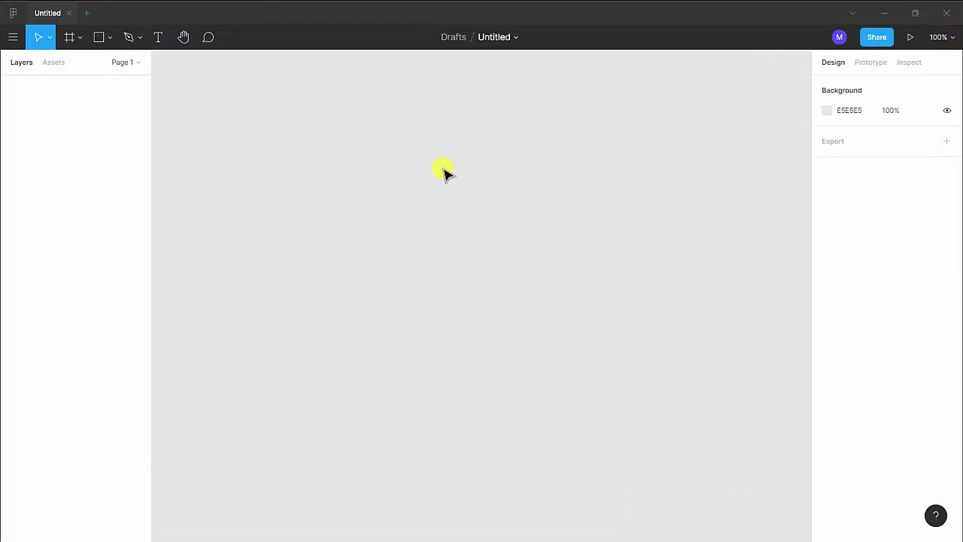
Close the empty Untitled file to return to Figma's file browser.
left_click(69, 12)
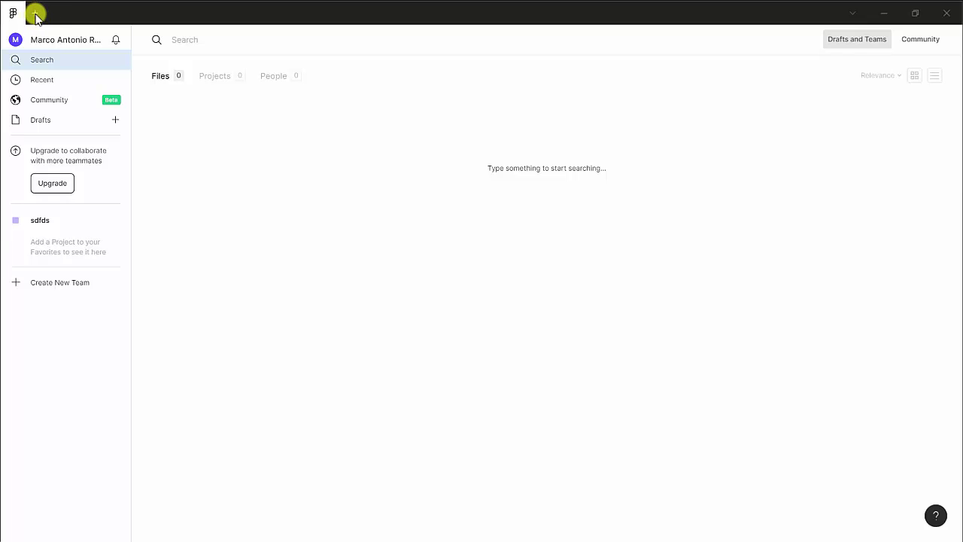
Create a new blank Untitled design file in Drafts.
left_click(35, 13)
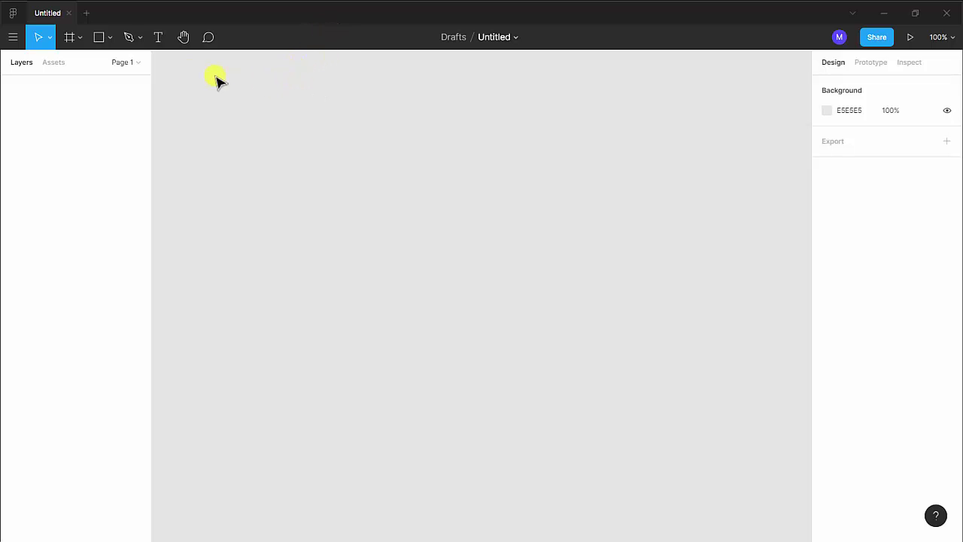
Add a 375×667 iPhone 8 frame, 'iPhone 8 - 1', to the canvas.
left_click(76, 38)
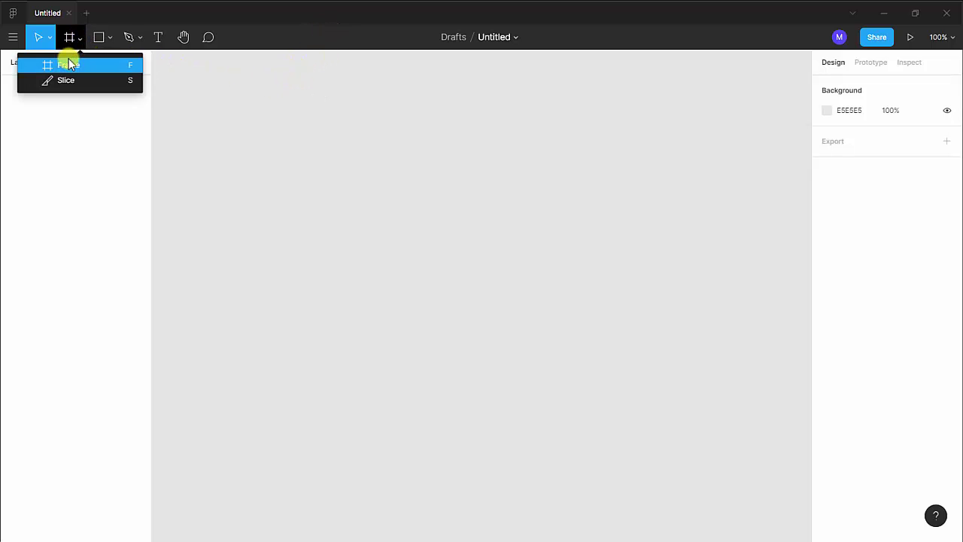
left_click(69, 66)
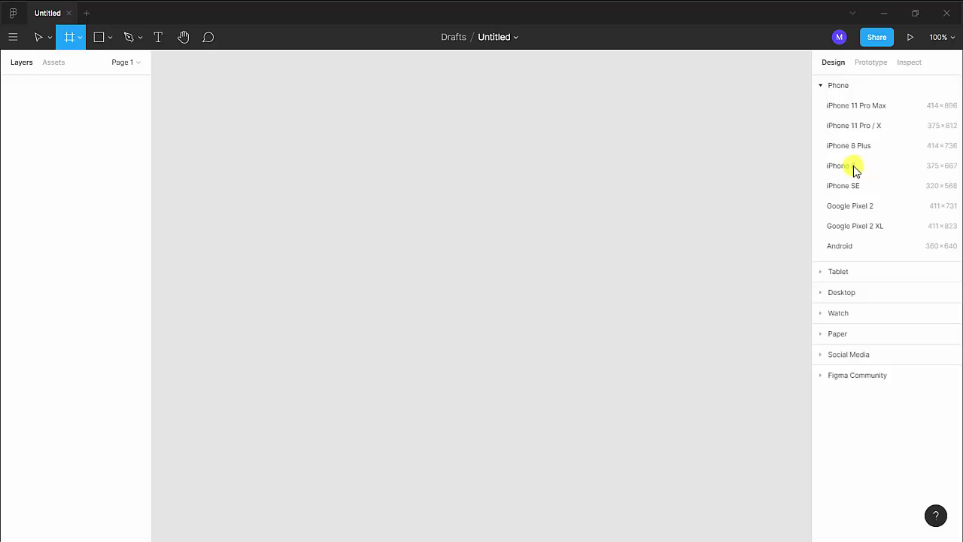
left_click(854, 167)
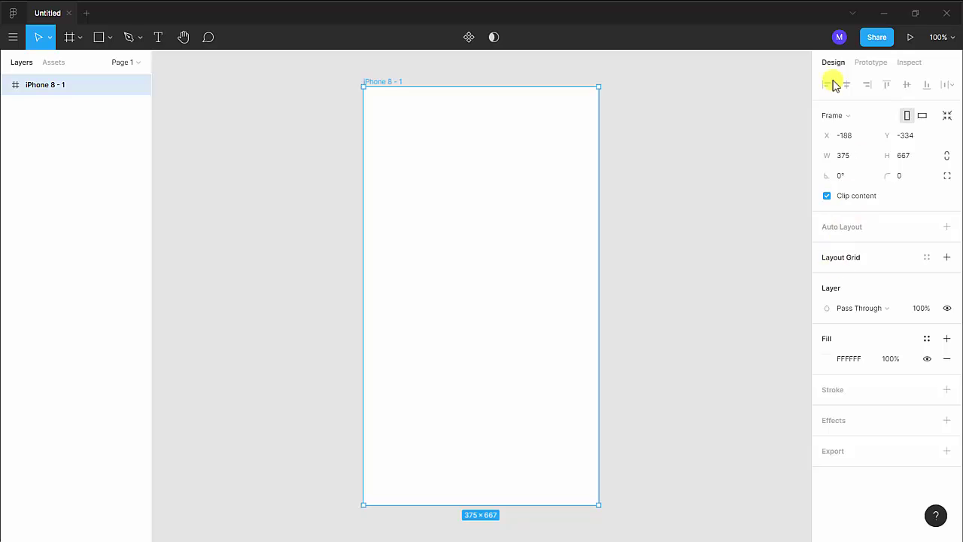
left_click(871, 62)
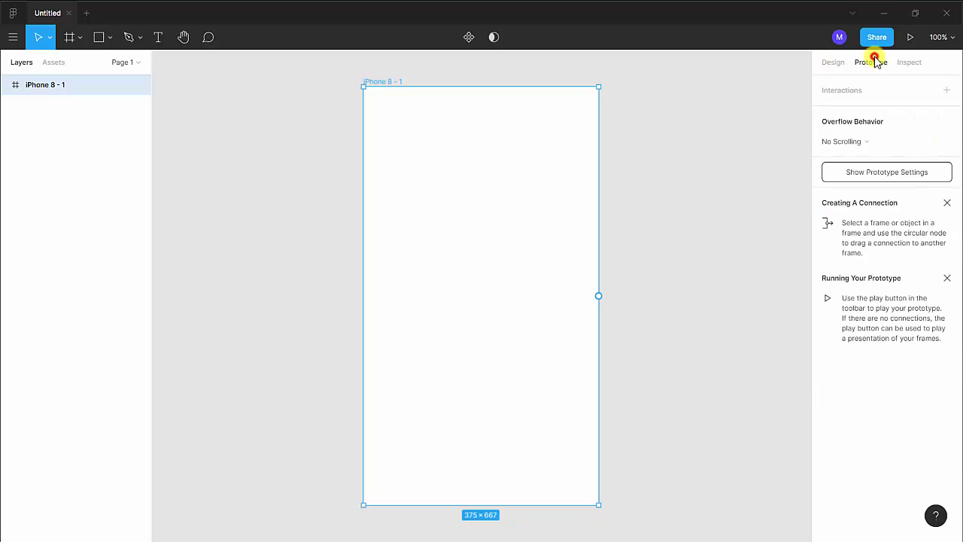
left_click(911, 63)
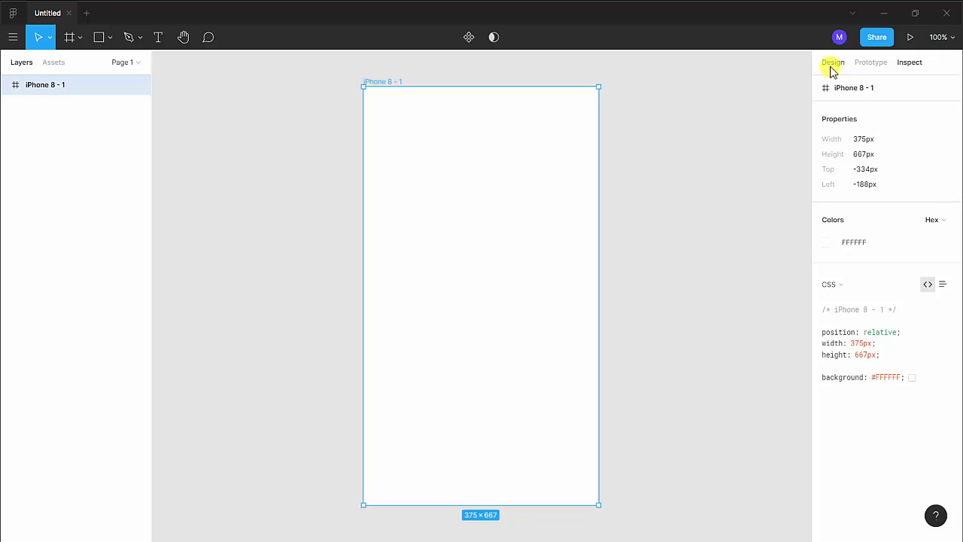
left_click(831, 64)
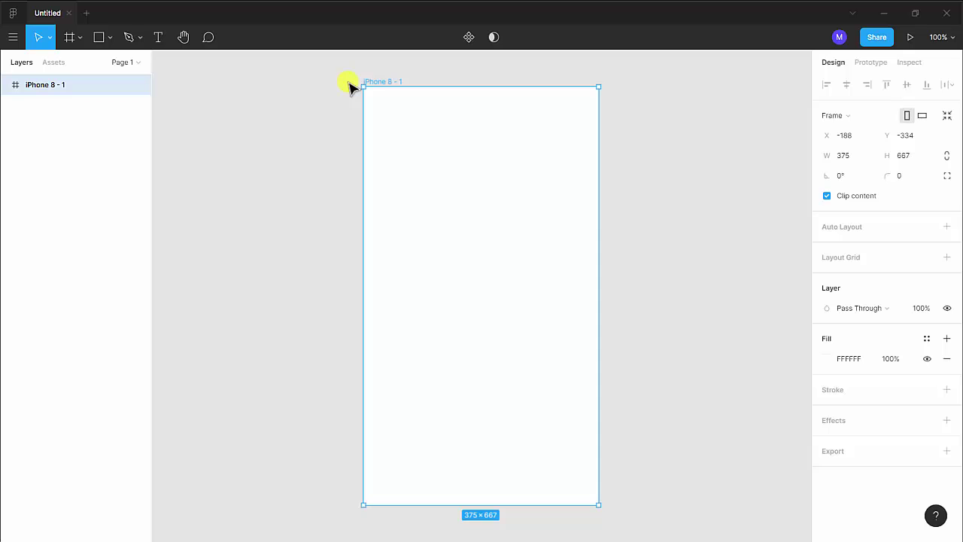
Rename the 'iPhone 8 - 1' frame to 'Splash Window' and reselect it.
double_click(396, 81)
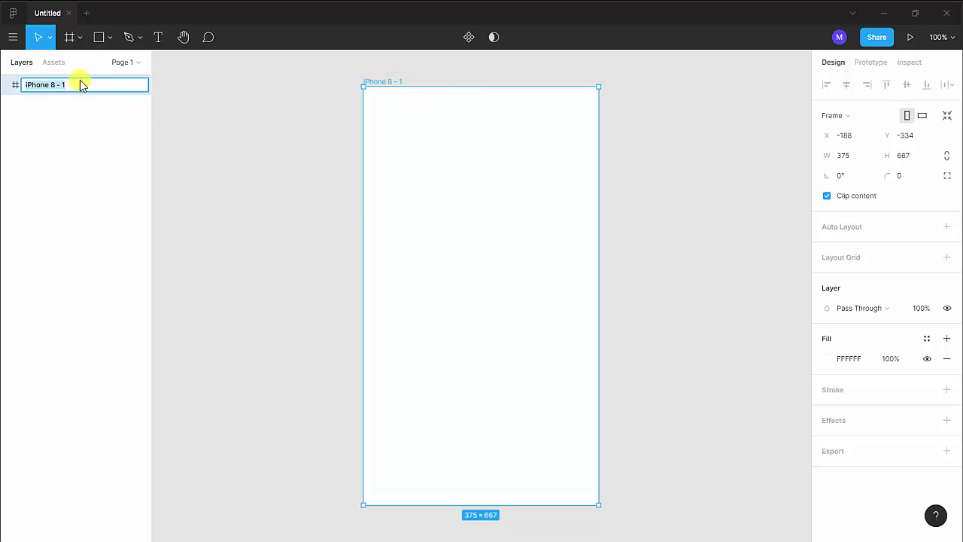
key("BackSpace")
type("Spl")
type("ash Window")
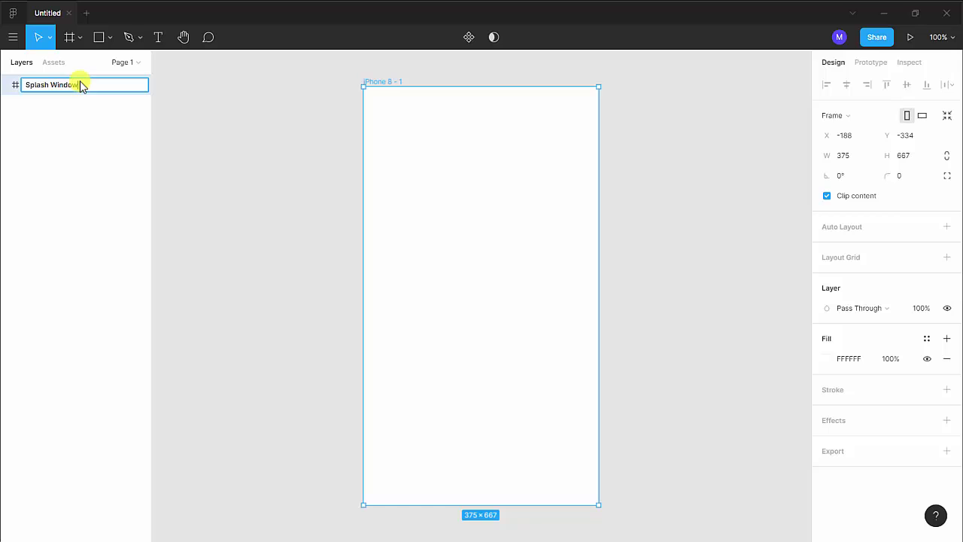
left_click(216, 162)
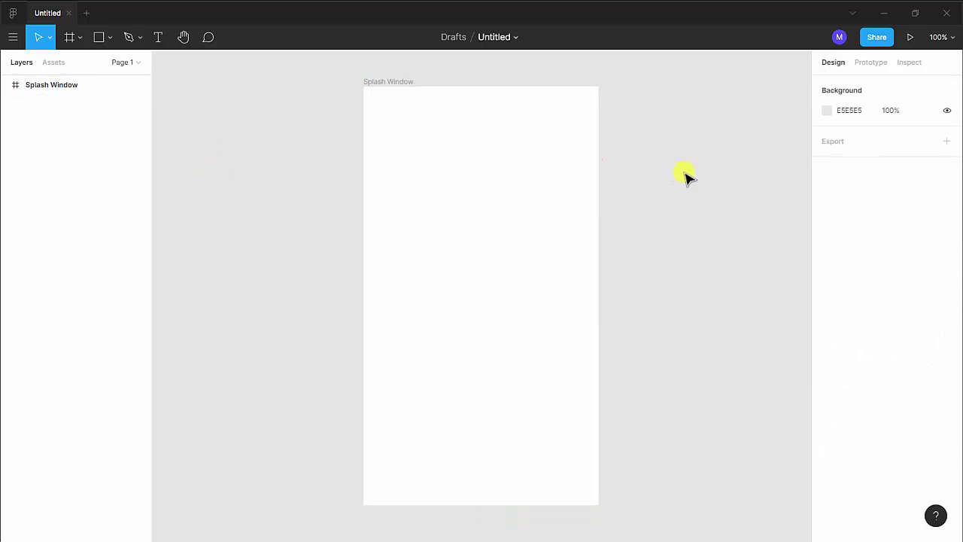
left_click(451, 159)
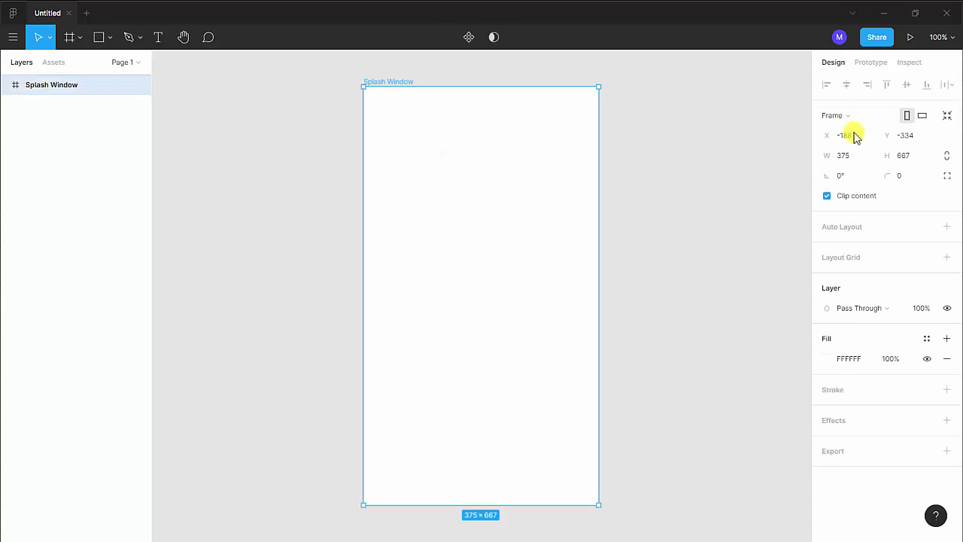
left_click(844, 140)
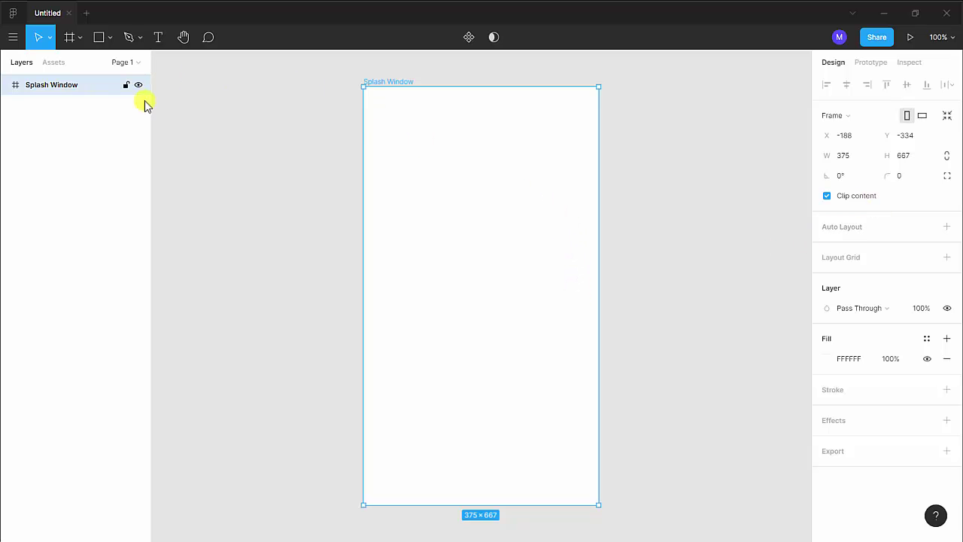
mouse_move(98, 37)
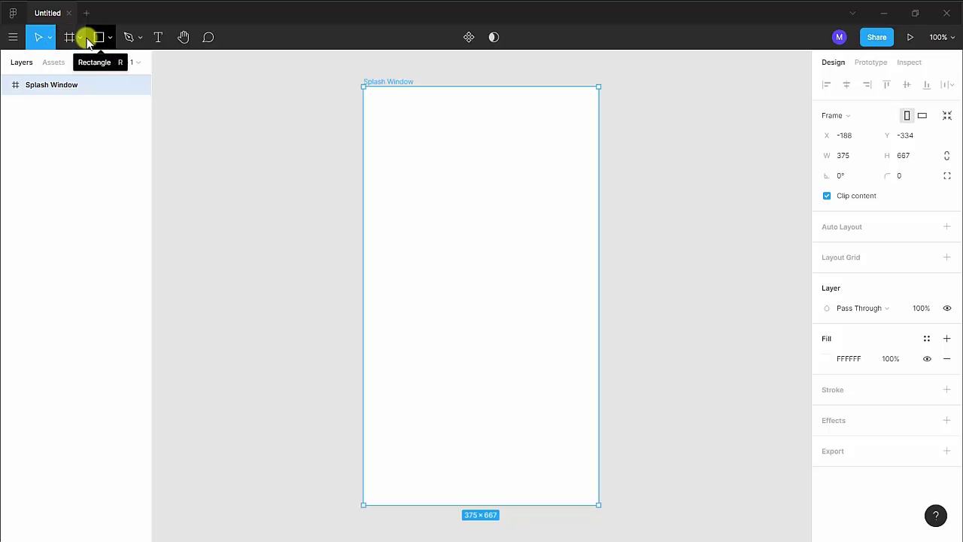
Draw a grey C4C4C4 rectangle, 164×149 at X 105, Y 98, inside the frame.
left_click(85, 37)
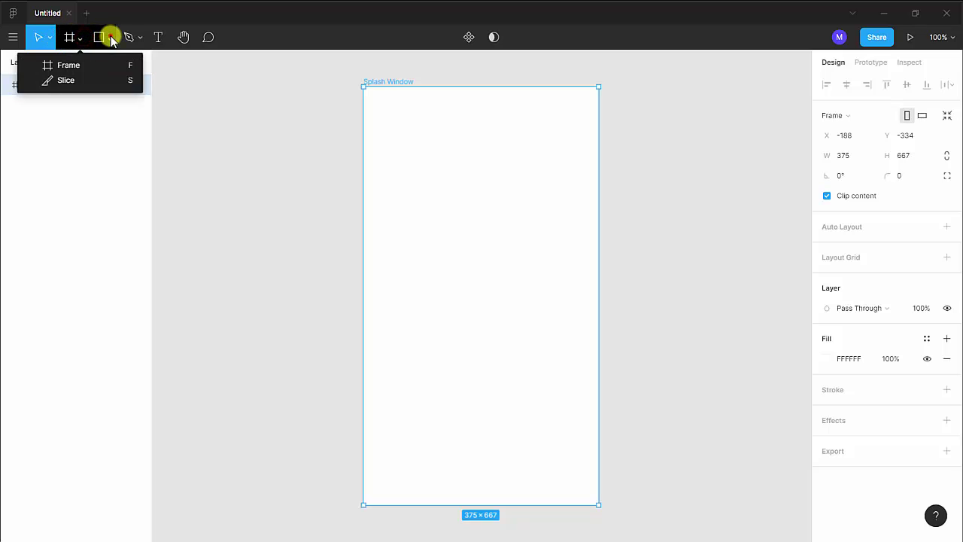
left_click(110, 39)
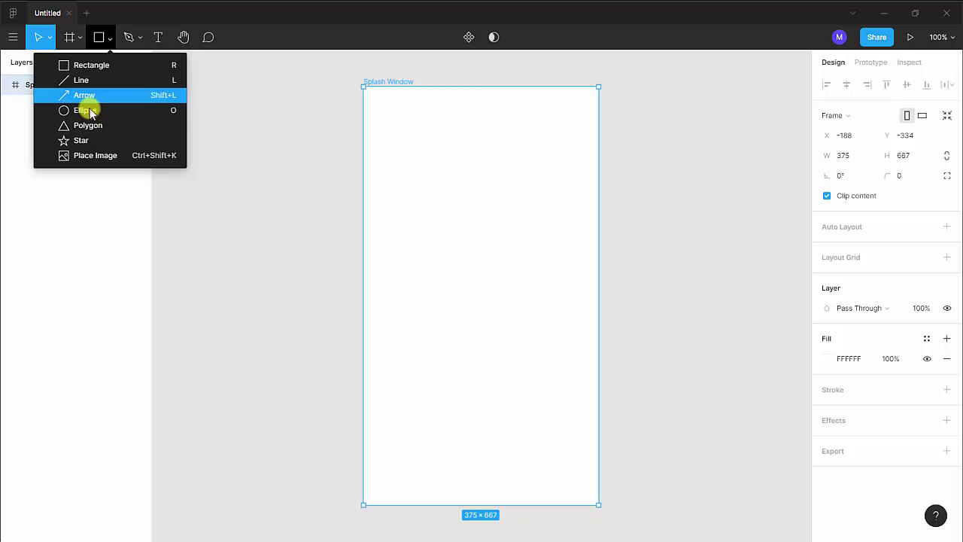
left_click(91, 64)
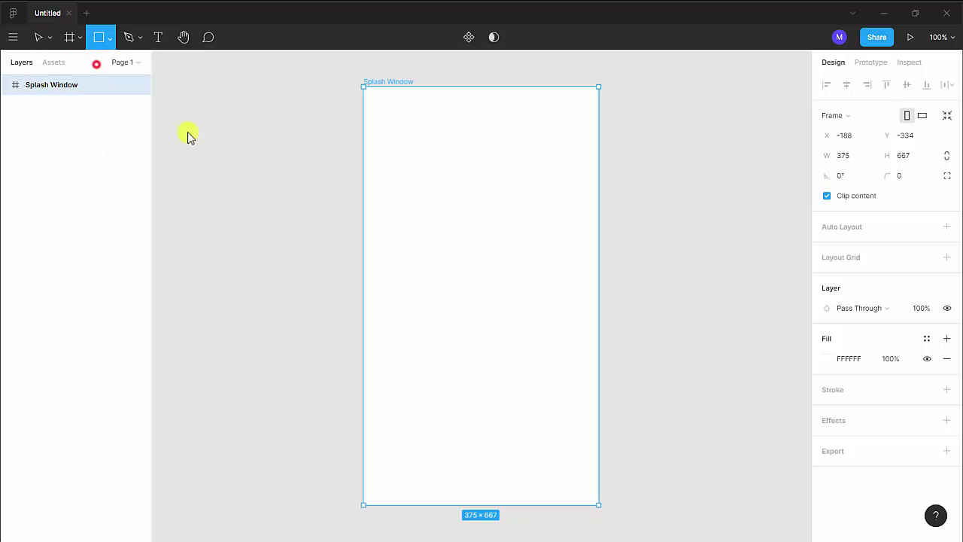
left_click_drag(421, 141, 525, 234)
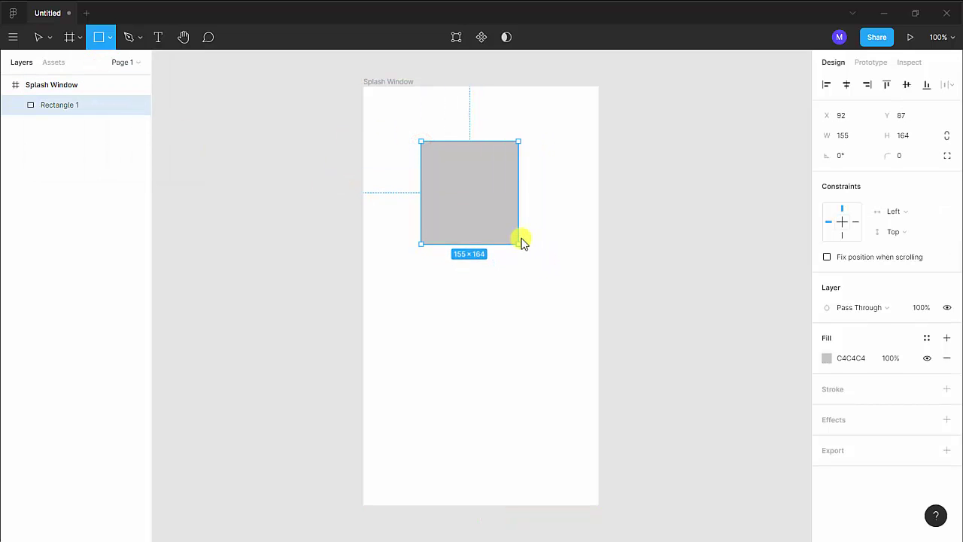
left_click_drag(476, 198, 483, 205)
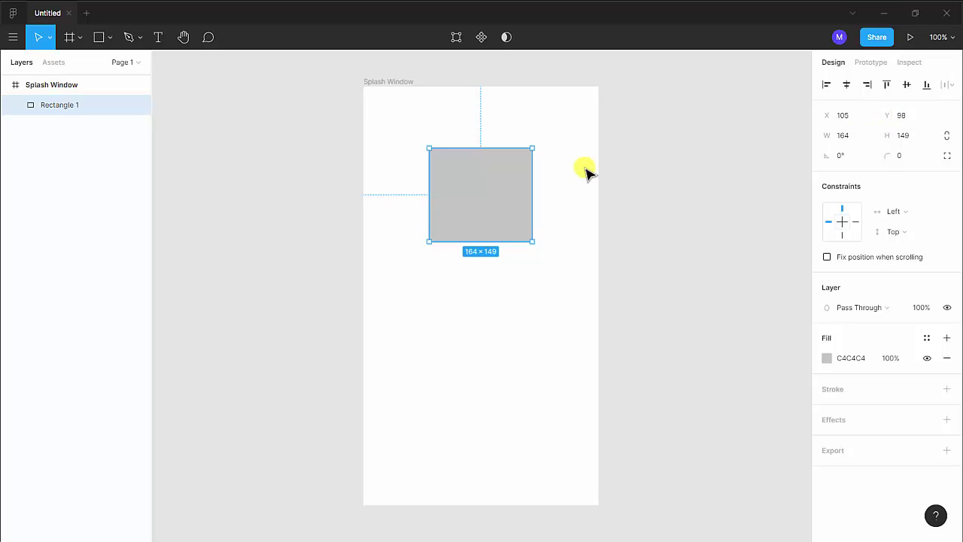
mouse_move(474, 193)
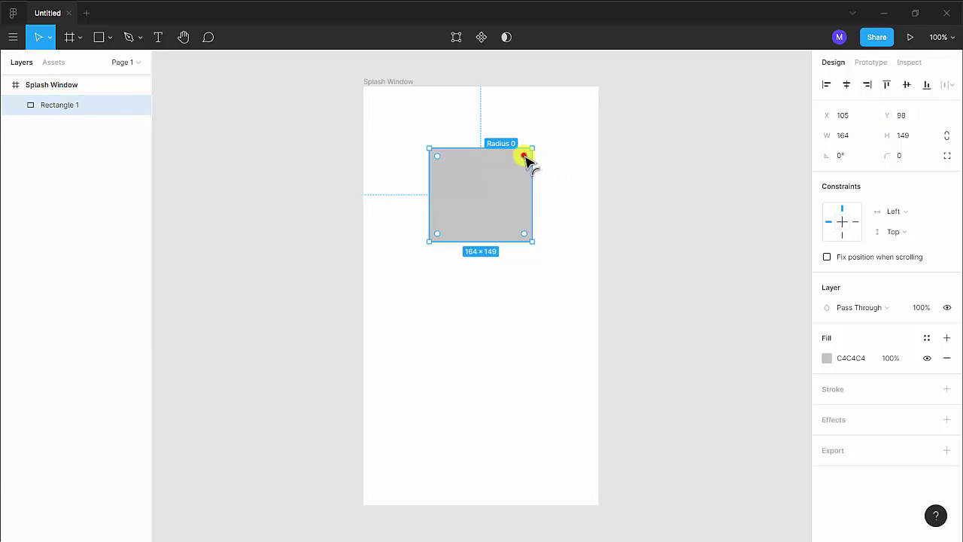
Round Rectangle 1's corners to radius 23 and set its blend mode to Normal.
mouse_move(524, 157)
left_mouse_down()
mouse_move(522, 172)
mouse_move(530, 150)
mouse_move(552, 172)
mouse_move(552, 155)
left_mouse_up()
key("ctrl+z")
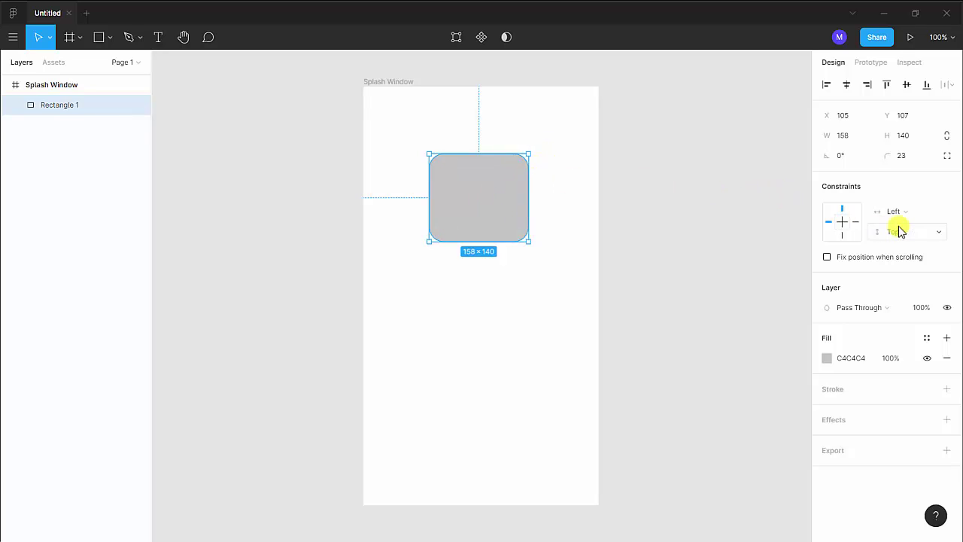
left_click(891, 309)
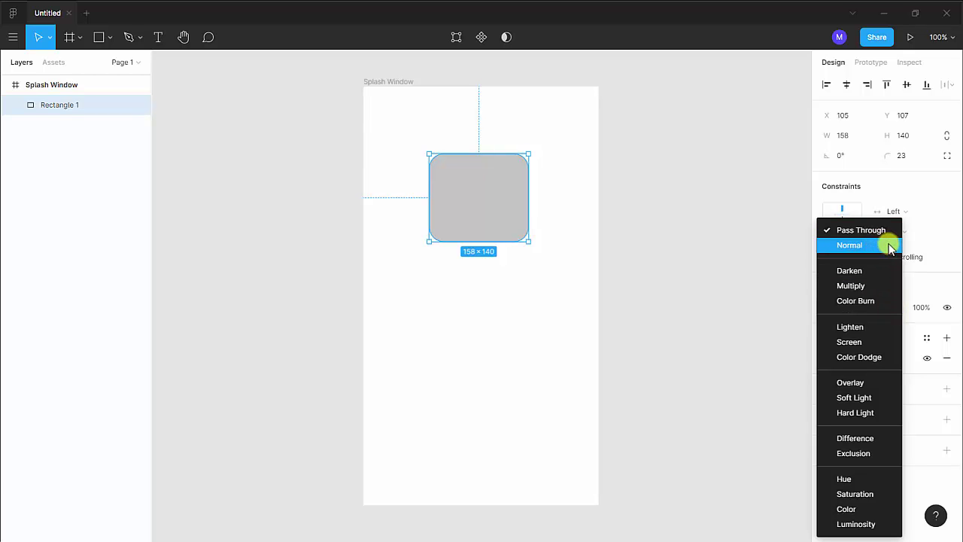
left_click(884, 248)
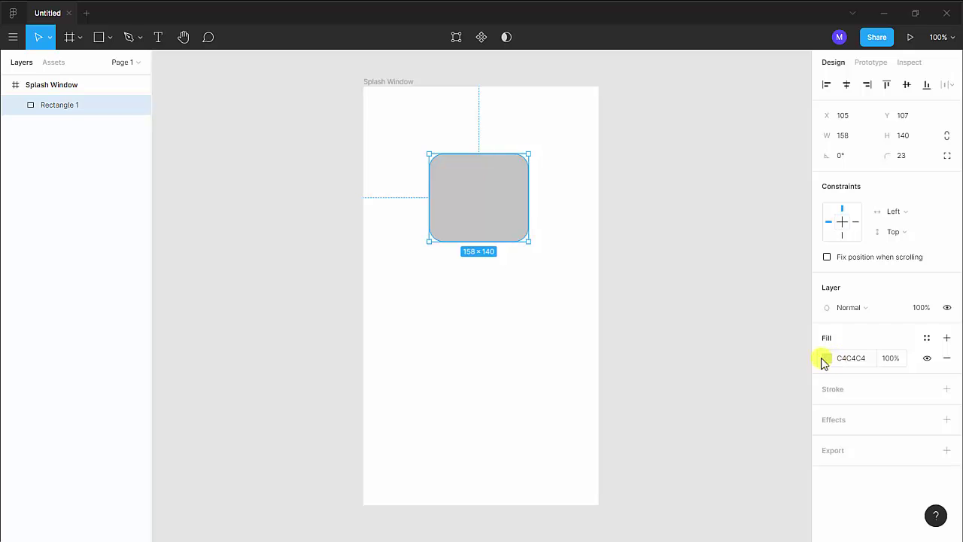
Add a stroke to the rectangle and change its fill to bright red FF1111.
left_click(946, 389)
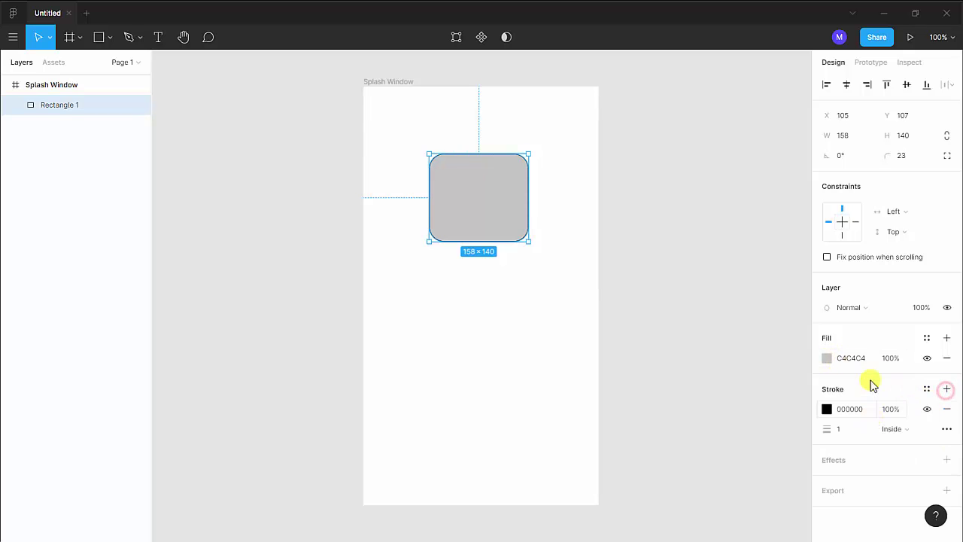
left_click(843, 361)
left_click(827, 358)
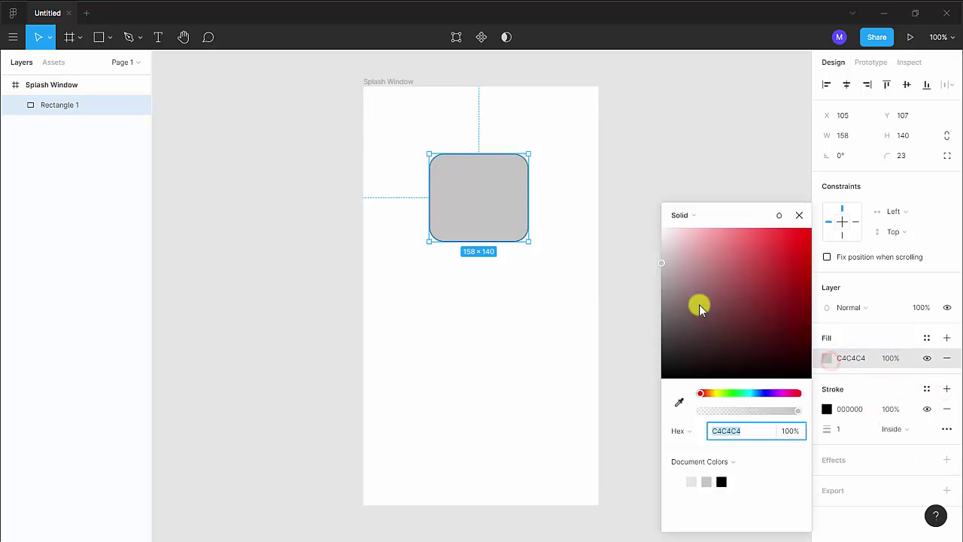
left_click(769, 273)
left_click_drag(785, 245, 805, 228)
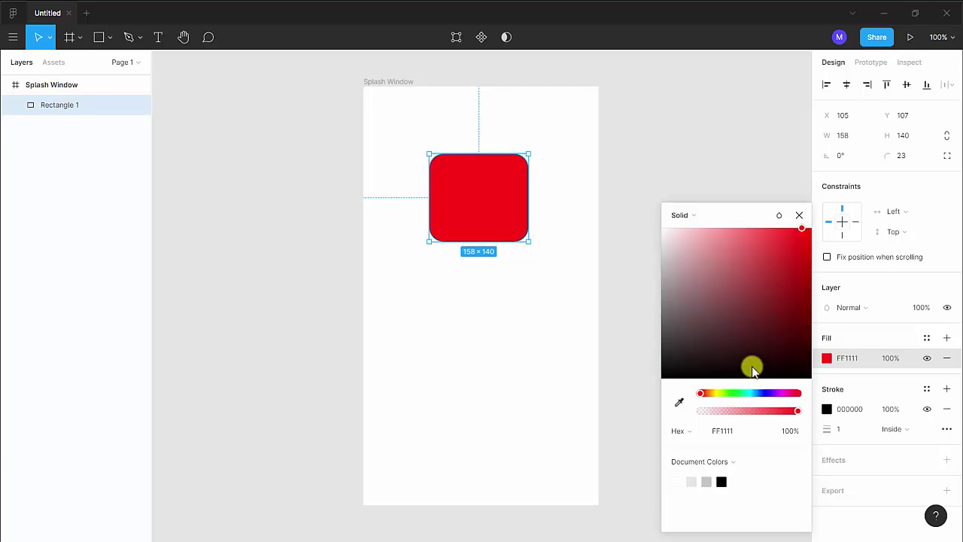
Set the black stroke weight to 3 and add a drop shadow effect.
left_click(840, 430)
type("3")
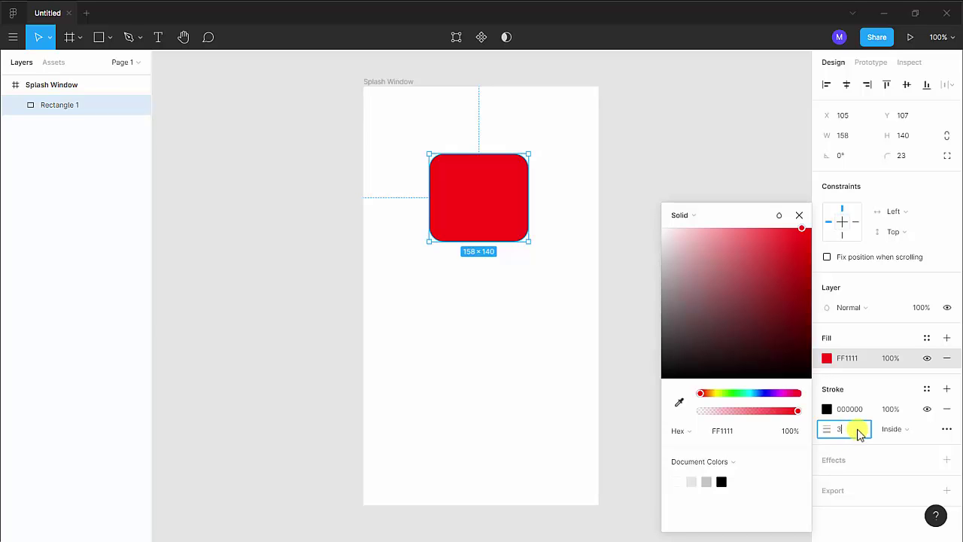
key("Return")
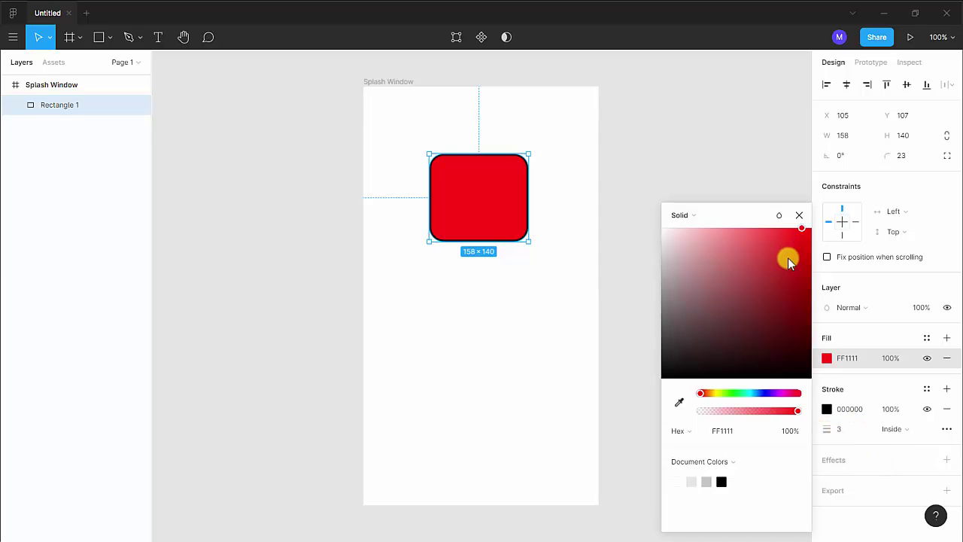
left_click(802, 217)
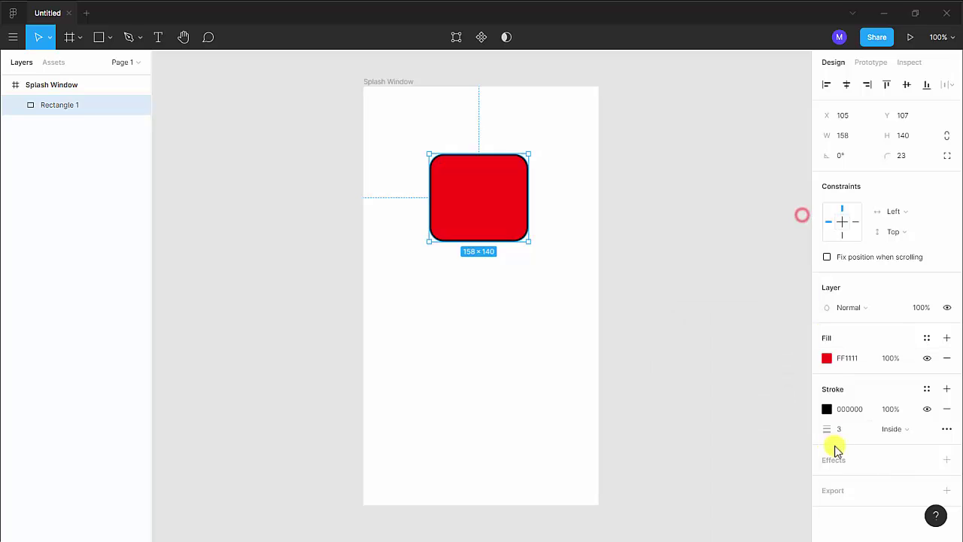
left_click(948, 460)
Keep Drop Shadow, inside stroke and solid fill, then move the square to X 43, Y 118.
scroll(905, 456, "down", 1)
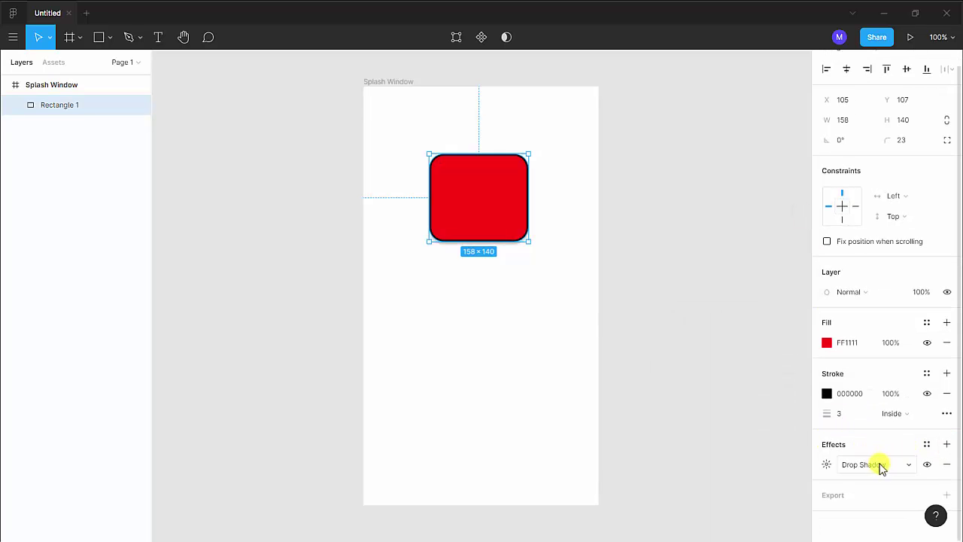
left_click(877, 465)
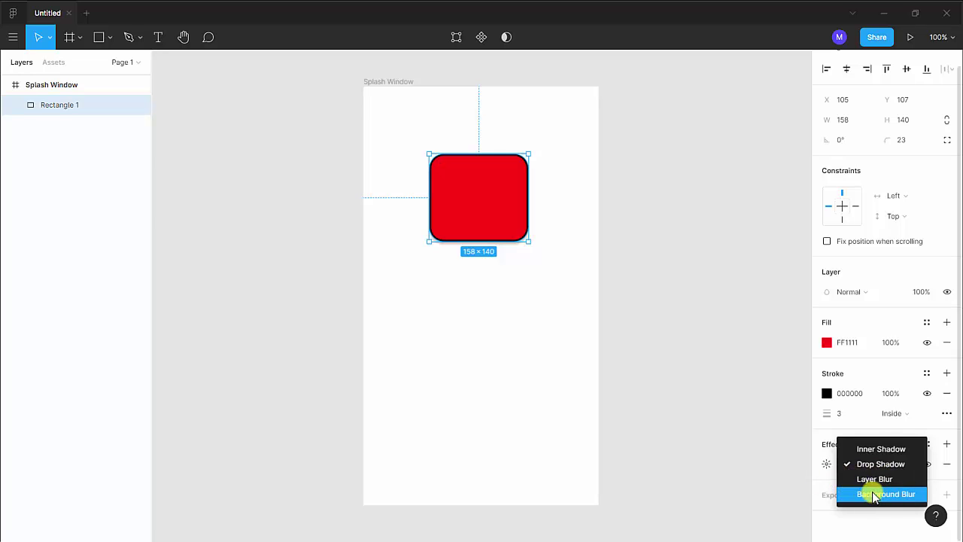
left_click(825, 468)
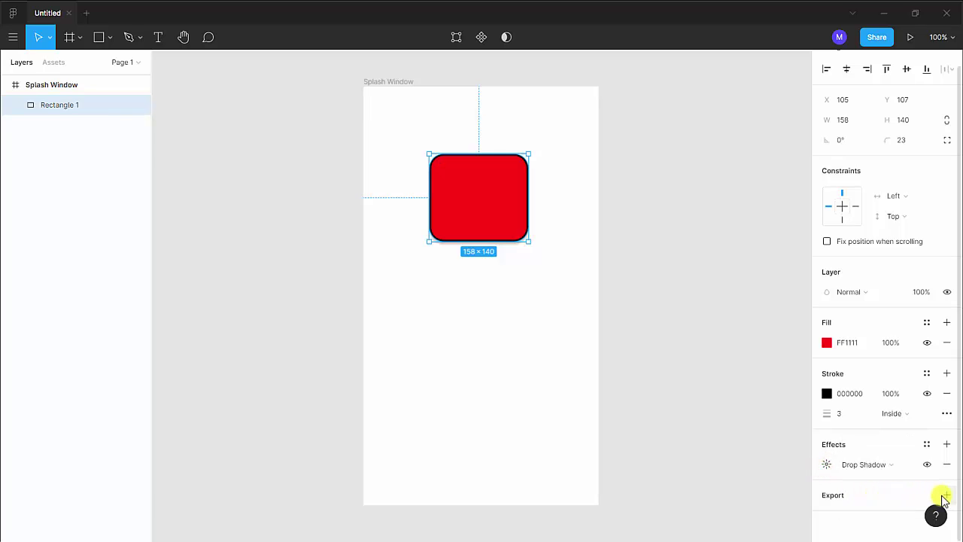
left_click(904, 414)
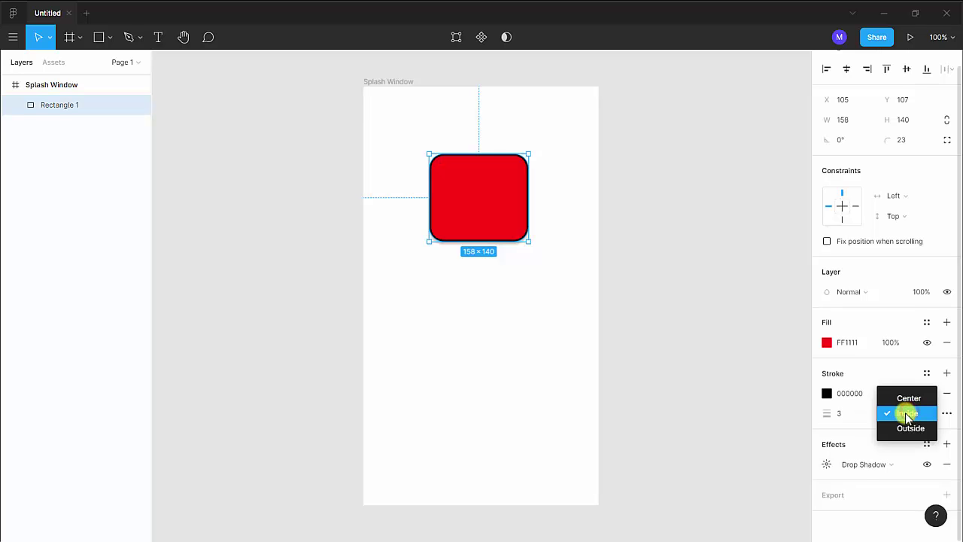
left_click(909, 415)
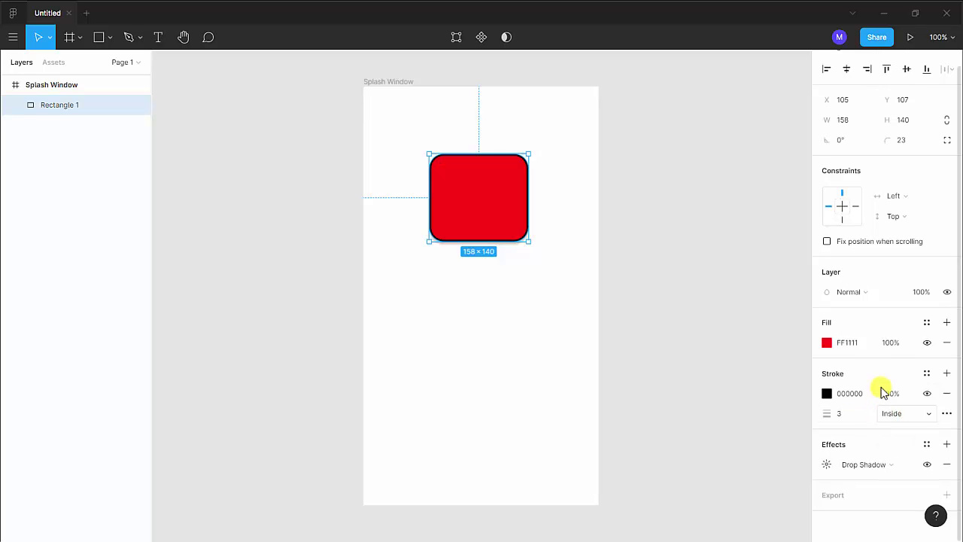
left_click(827, 343)
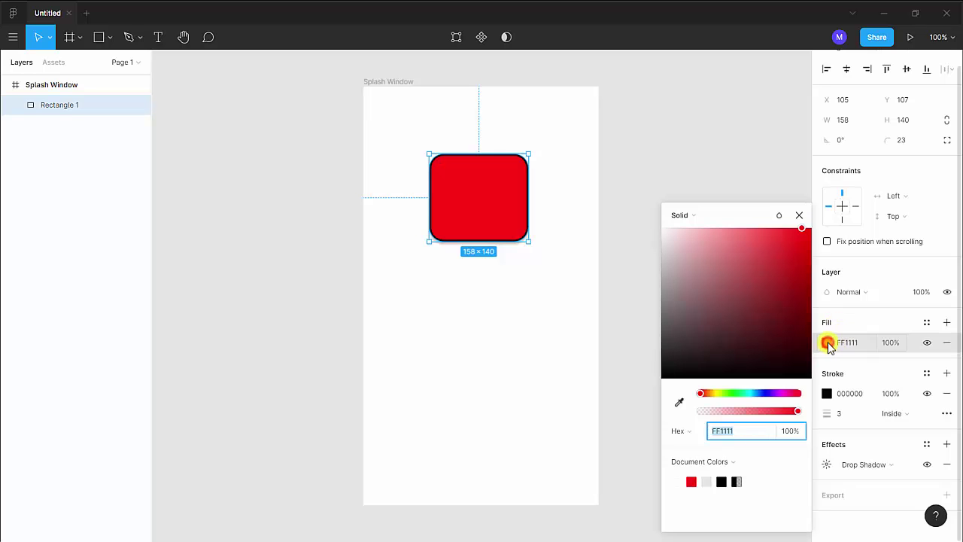
left_click(698, 216)
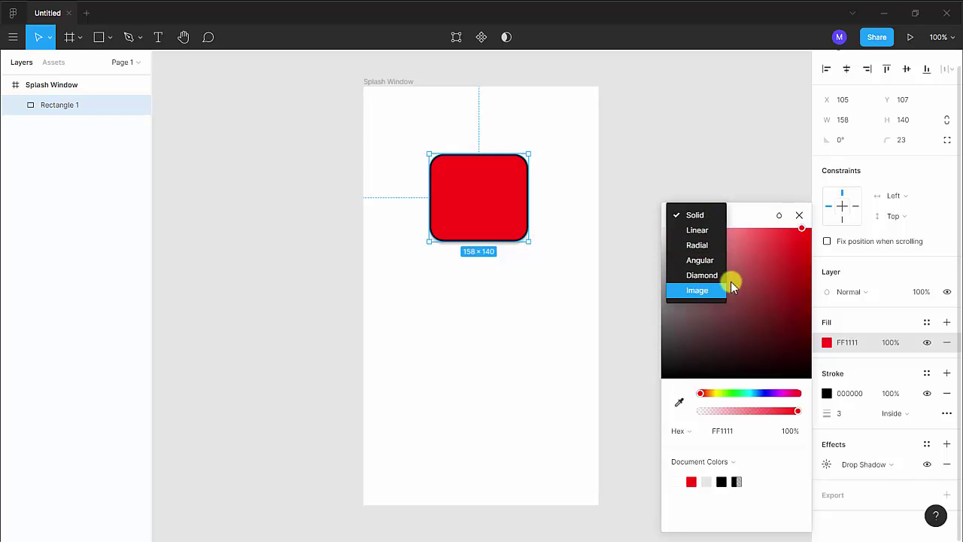
left_click(785, 219)
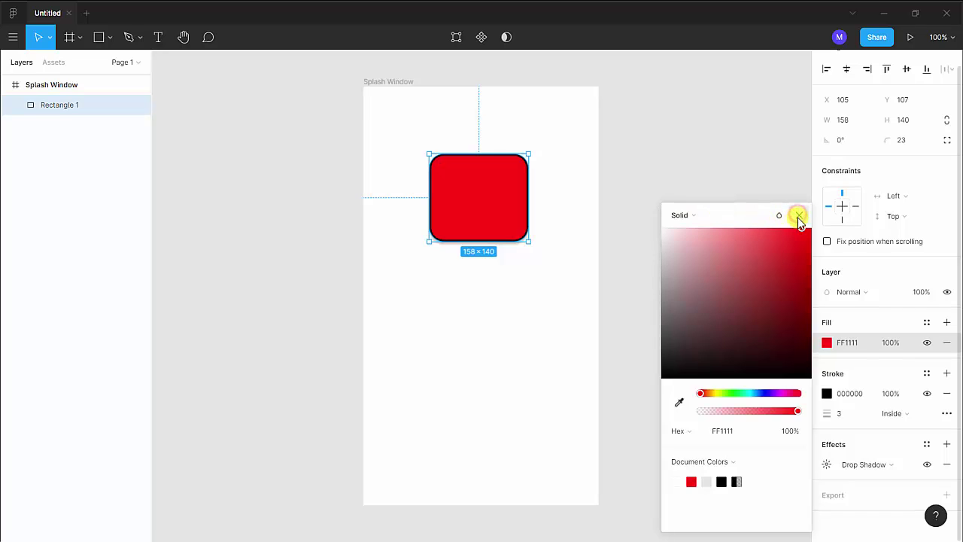
left_click(799, 217)
mouse_move(474, 212)
left_mouse_down()
mouse_move(466, 205)
mouse_move(480, 231)
mouse_move(477, 351)
mouse_move(474, 308)
mouse_move(438, 219)
mouse_move(417, 210)
left_mouse_up()
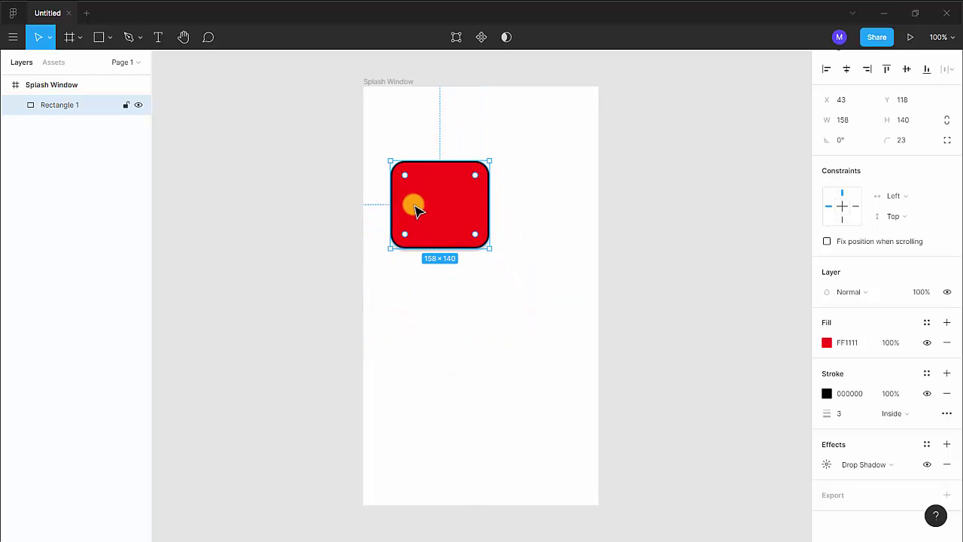
Draw a grey C4C4C4 circle, Ellipse 1, to the right of the red square.
left_click(100, 38)
left_click(110, 38)
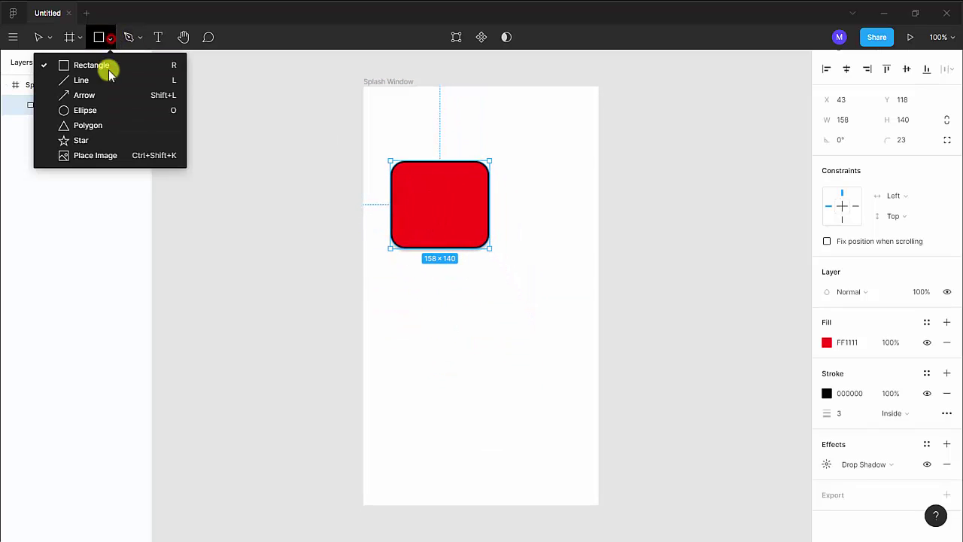
left_click(85, 110)
left_click_drag(513, 185, 560, 236)
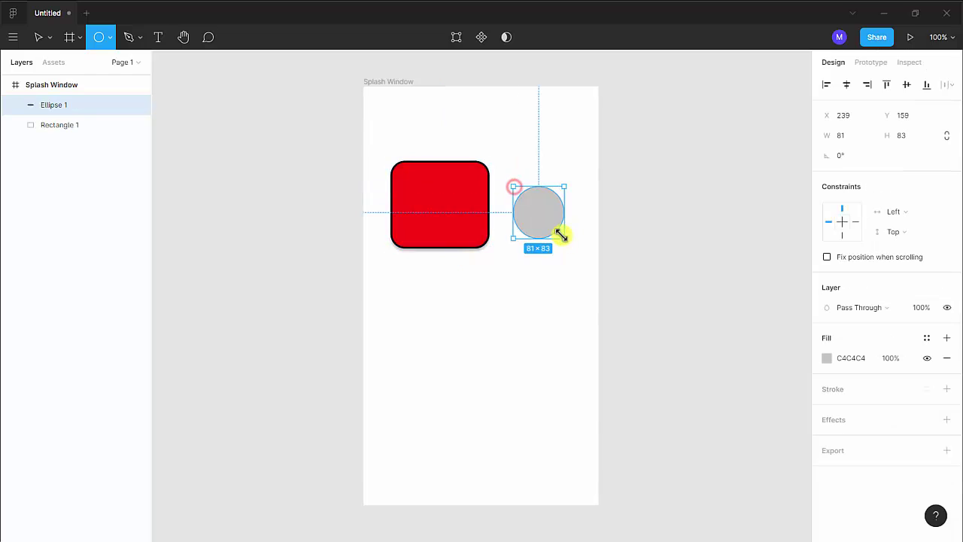
Top-align the circle with the square, then move it over the square's lower-right corner.
left_click_drag(335, 130, 601, 252)
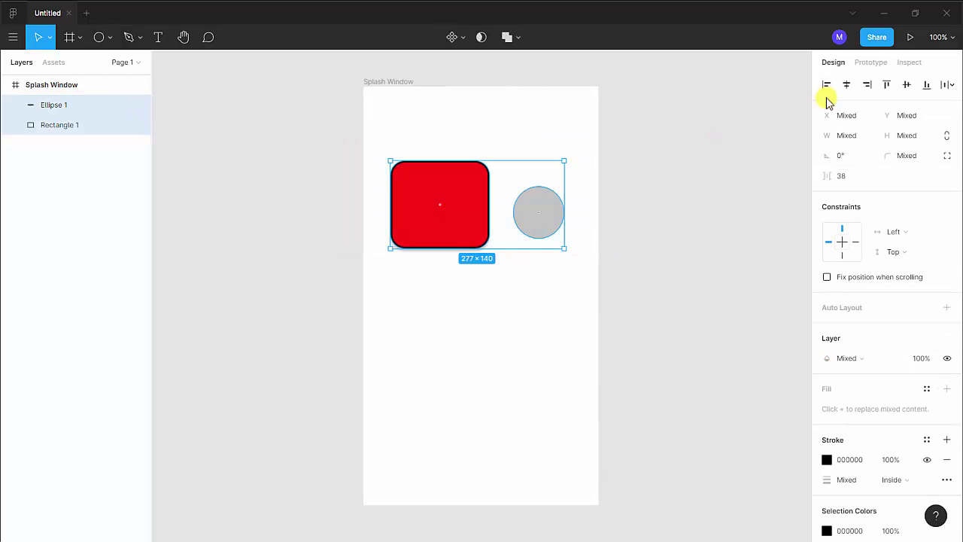
left_click(887, 87)
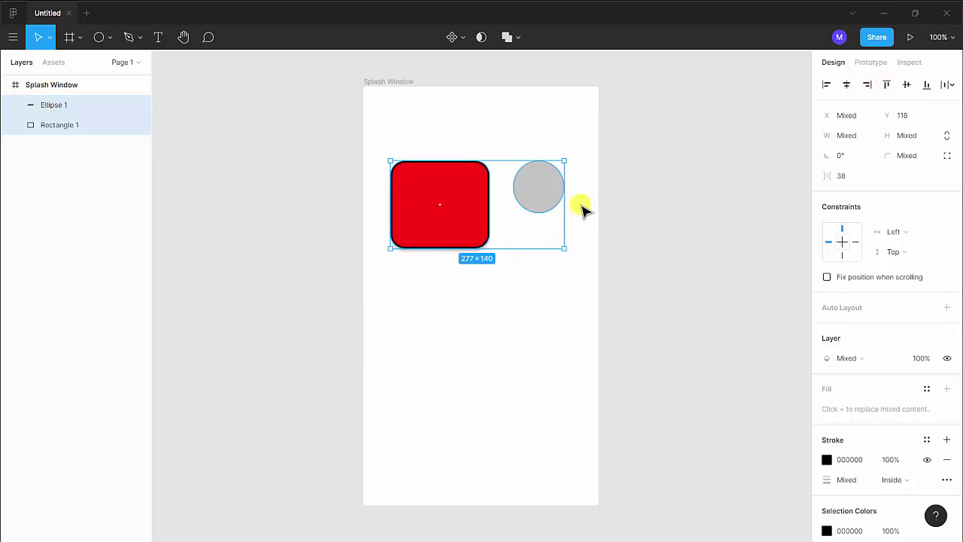
mouse_move(541, 199)
left_mouse_down()
mouse_move(542, 244)
mouse_move(485, 257)
left_mouse_up()
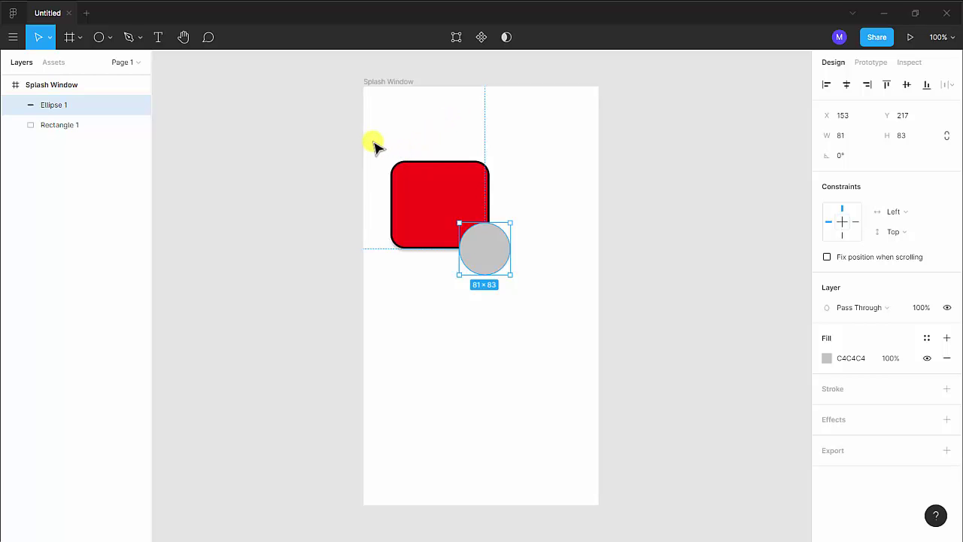
left_click_drag(375, 142, 531, 308)
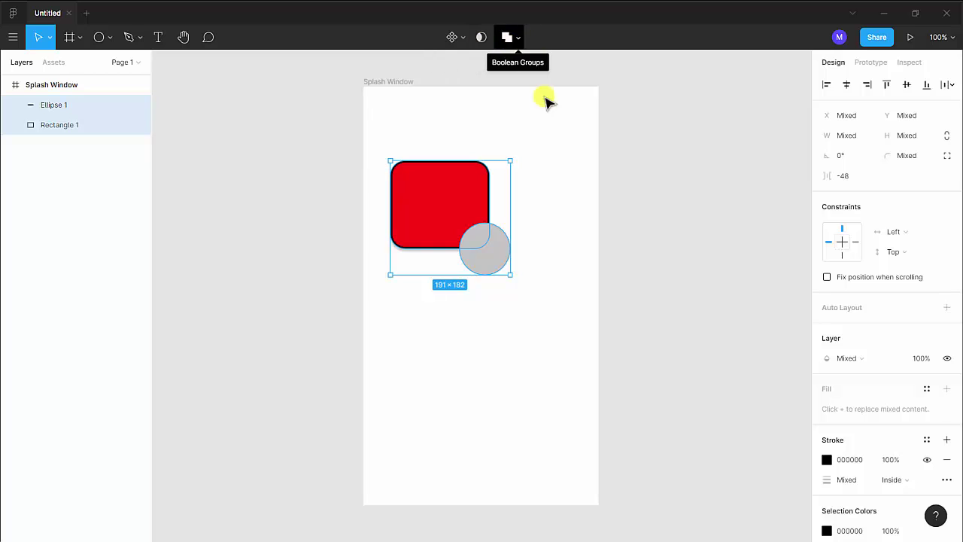
left_click(554, 142)
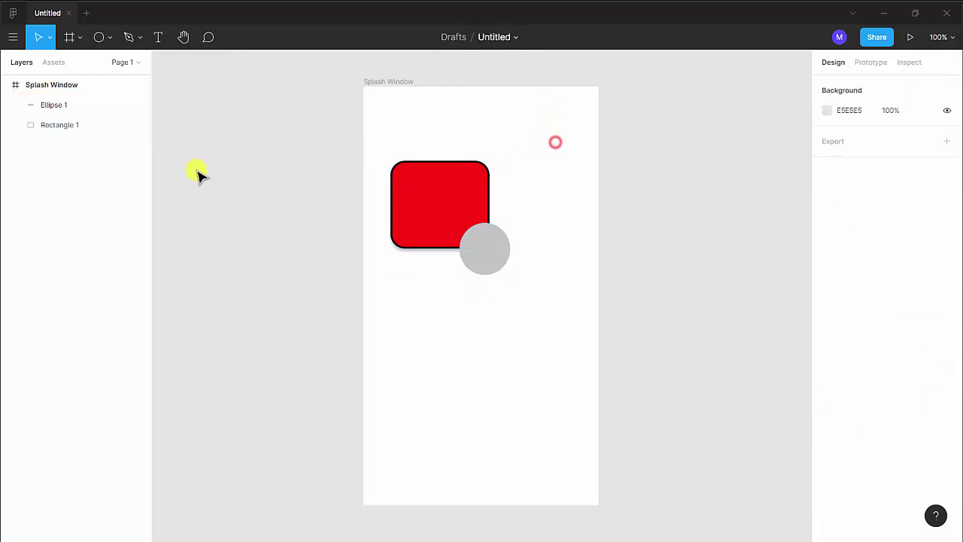
left_click(47, 108)
left_click(59, 126)
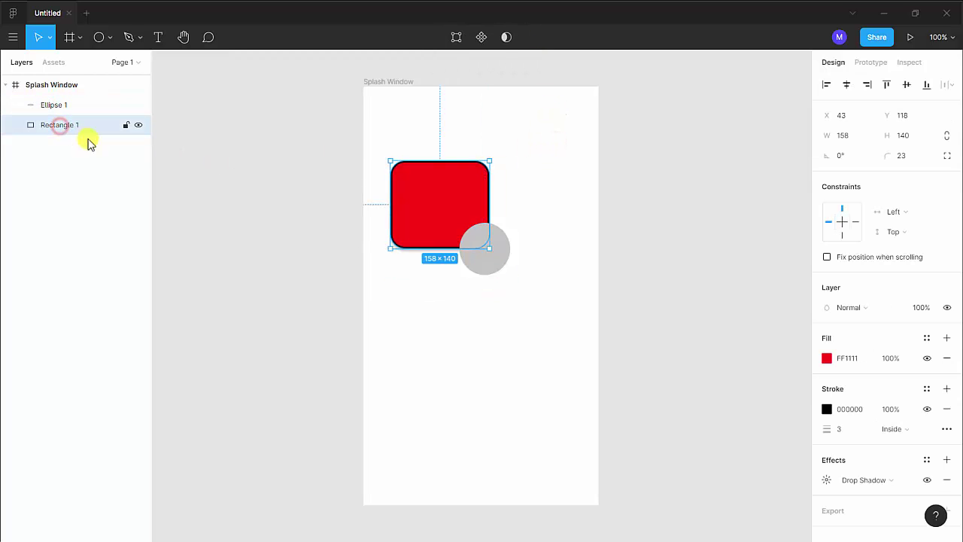
left_click_drag(516, 131, 359, 294)
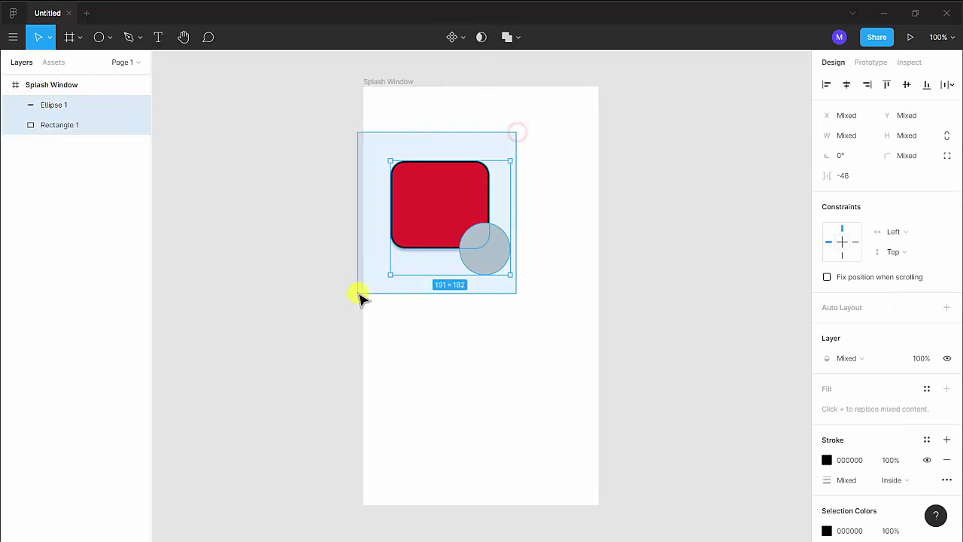
left_click(518, 37)
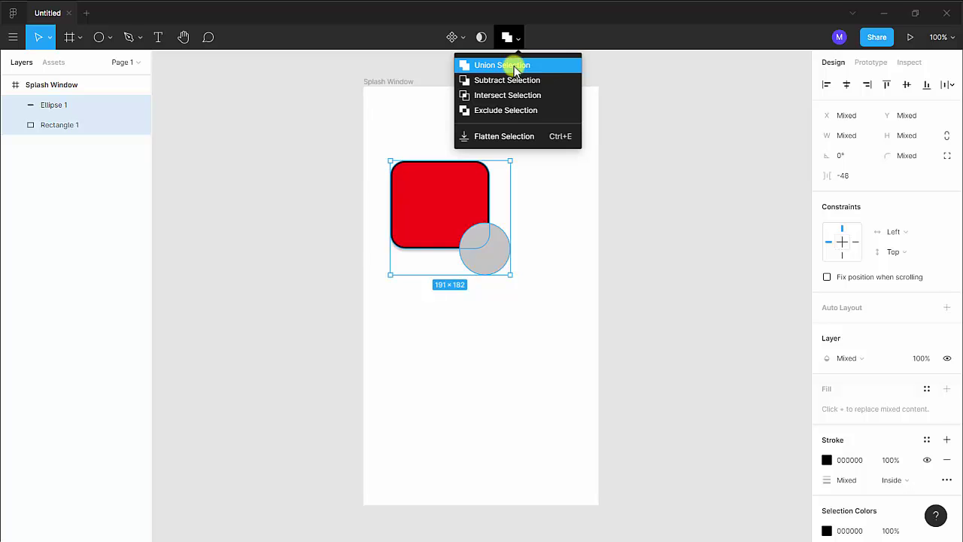
left_click(515, 66)
key("ctrl+z")
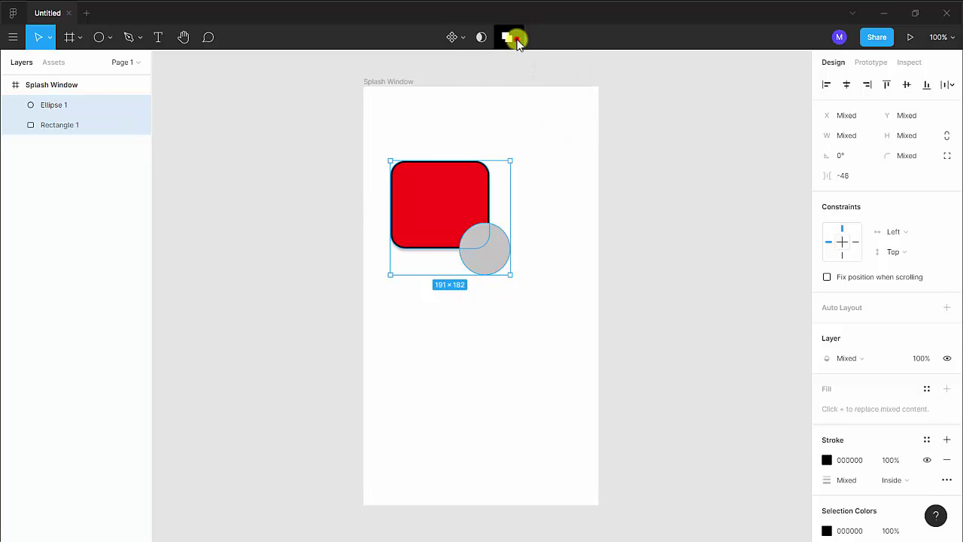
left_click(516, 37)
left_click(505, 96)
key("ctrl+z")
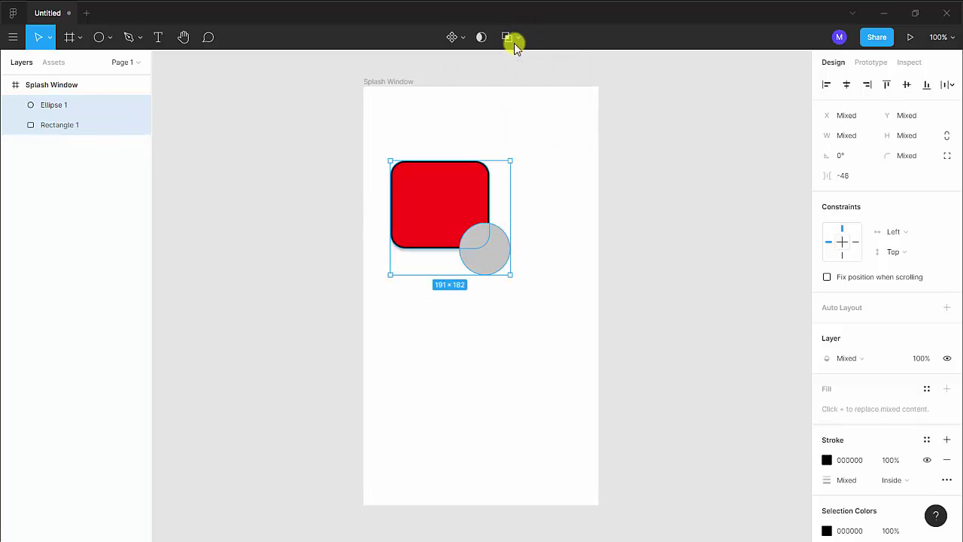
left_click(516, 37)
left_click(511, 82)
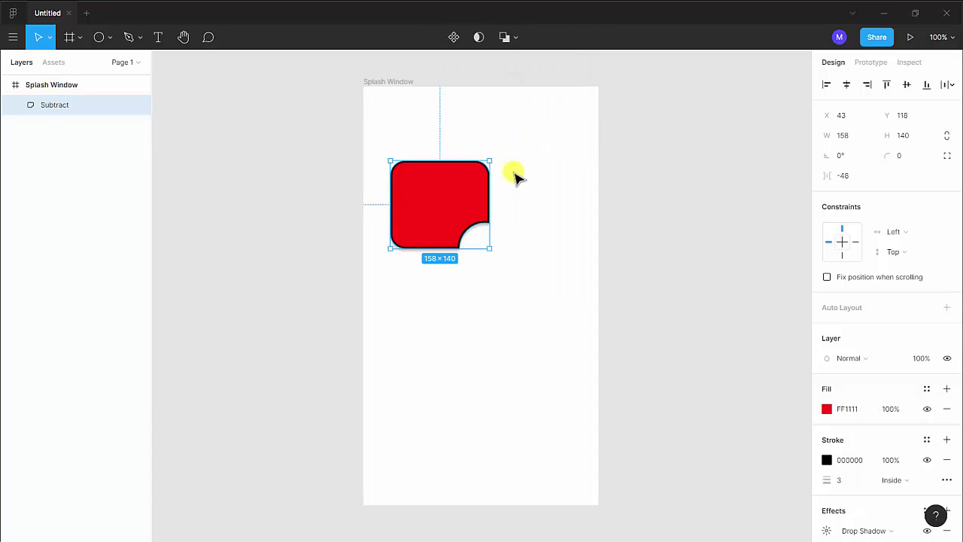
key("ctrl+z")
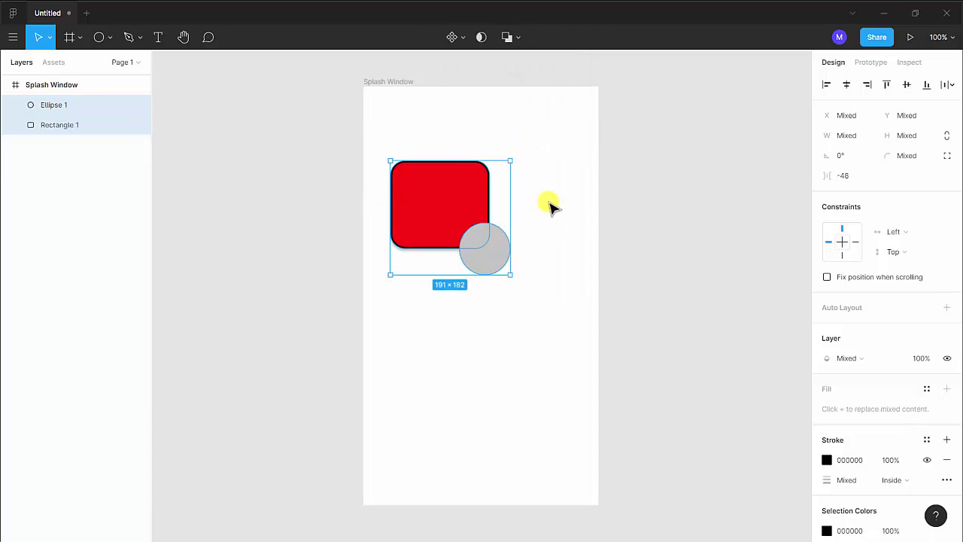
left_click(561, 205)
left_click_drag(535, 132, 344, 303)
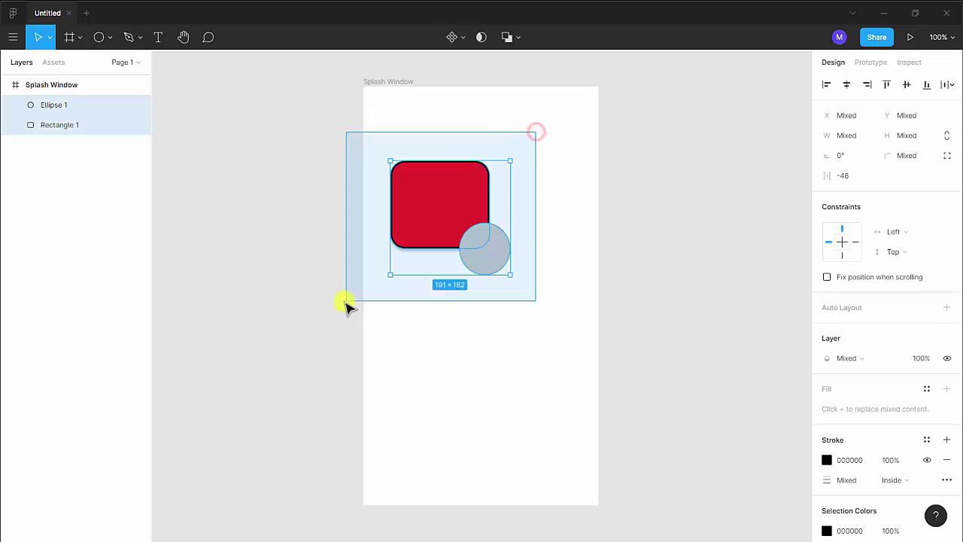
Try using the red square as a mask over the circle, then undo the move and the mask.
left_click(478, 38)
mouse_move(439, 195)
left_mouse_down()
mouse_move(420, 216)
mouse_move(473, 187)
mouse_move(436, 213)
mouse_move(452, 200)
mouse_move(497, 246)
mouse_move(486, 286)
mouse_move(434, 198)
mouse_move(444, 194)
left_mouse_up()
key("ctrl+z")
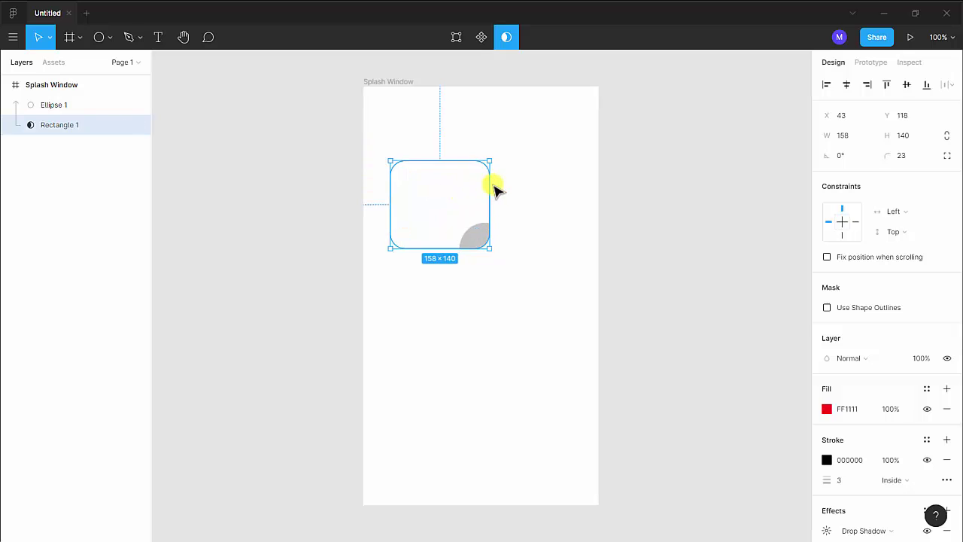
key("ctrl+z")
Move Ellipse 1 below Rectangle 1 in Layers, then apply the circle as a mask over the red square.
left_click(51, 109)
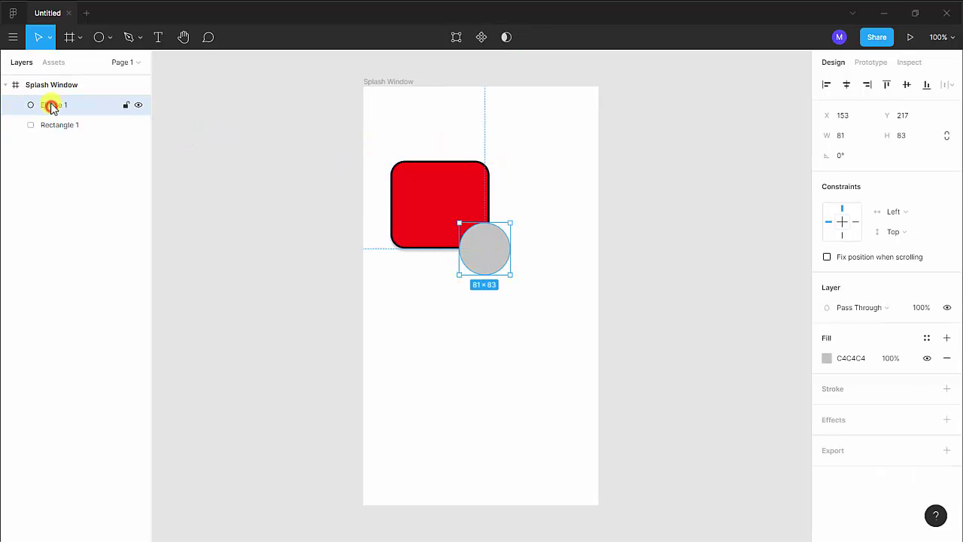
mouse_move(50, 104)
left_mouse_down()
mouse_move(71, 125)
mouse_move(69, 140)
left_mouse_up()
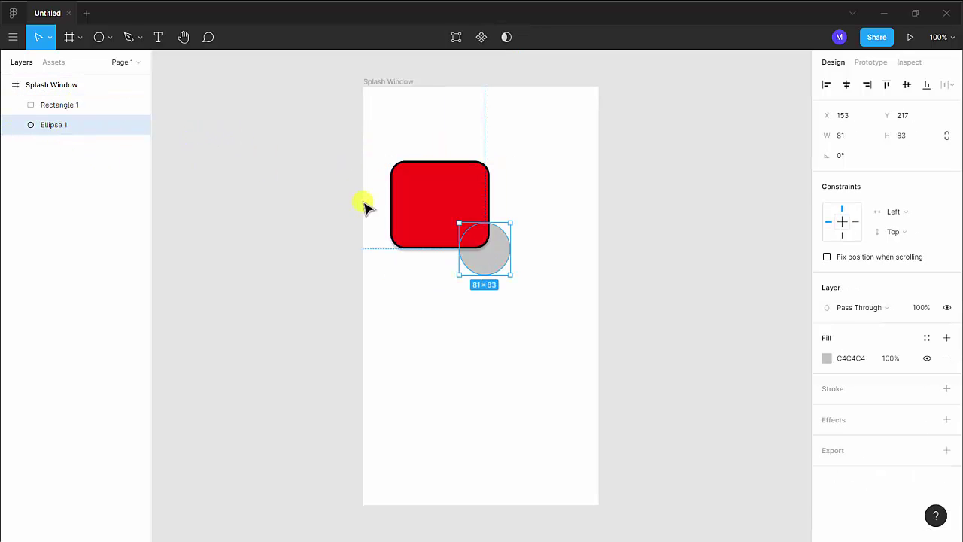
left_click_drag(370, 140, 559, 323)
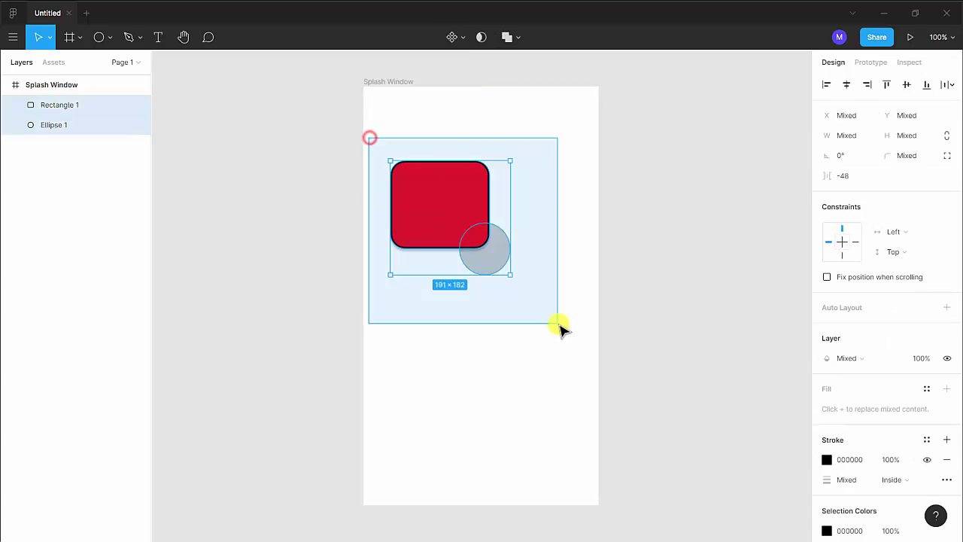
left_click(479, 39)
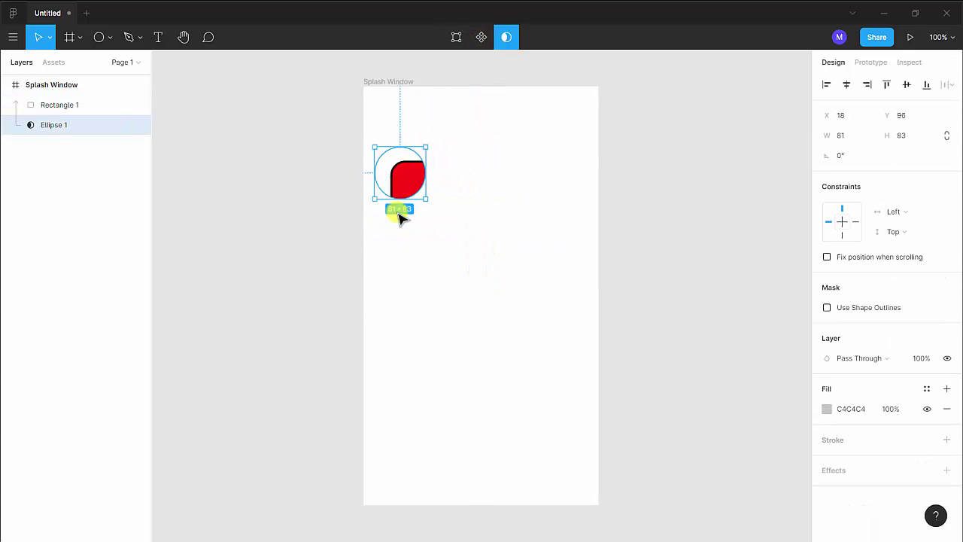